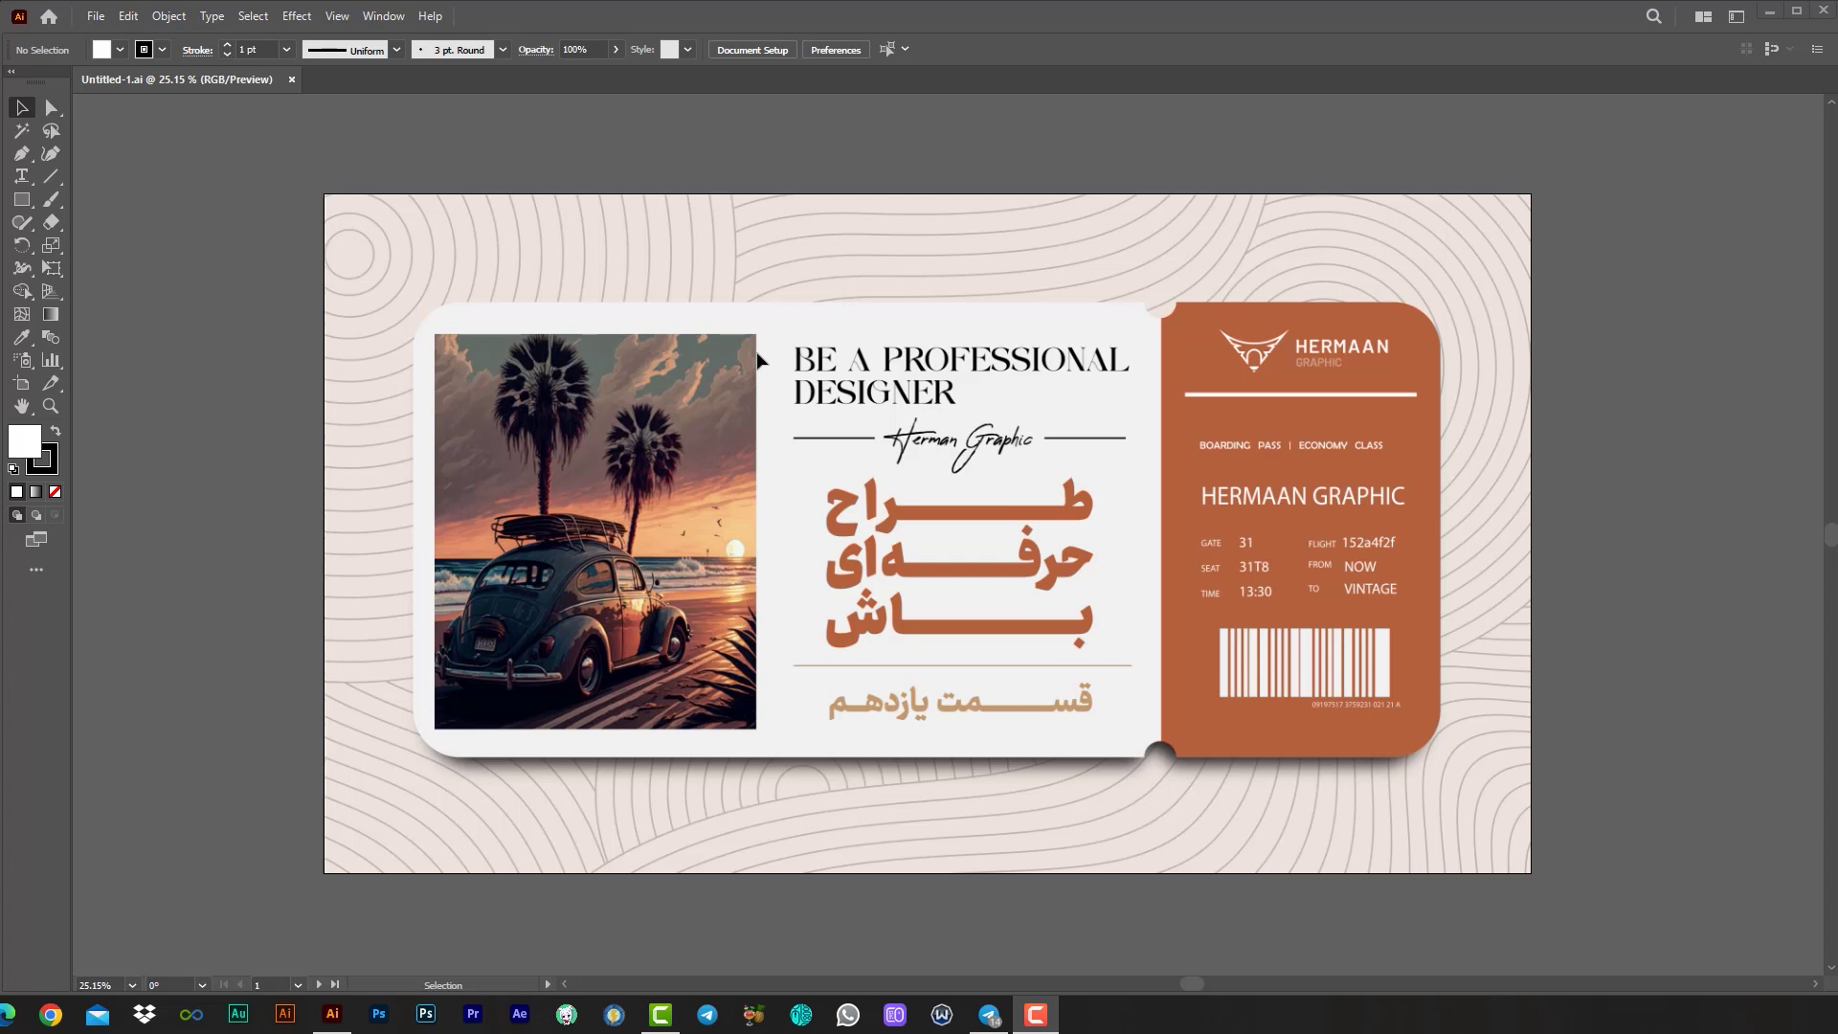
- Show the LIA brochure's original outer spread, then advance to its corrected version
{"action": "key", "text": "shift+Page_Down"}
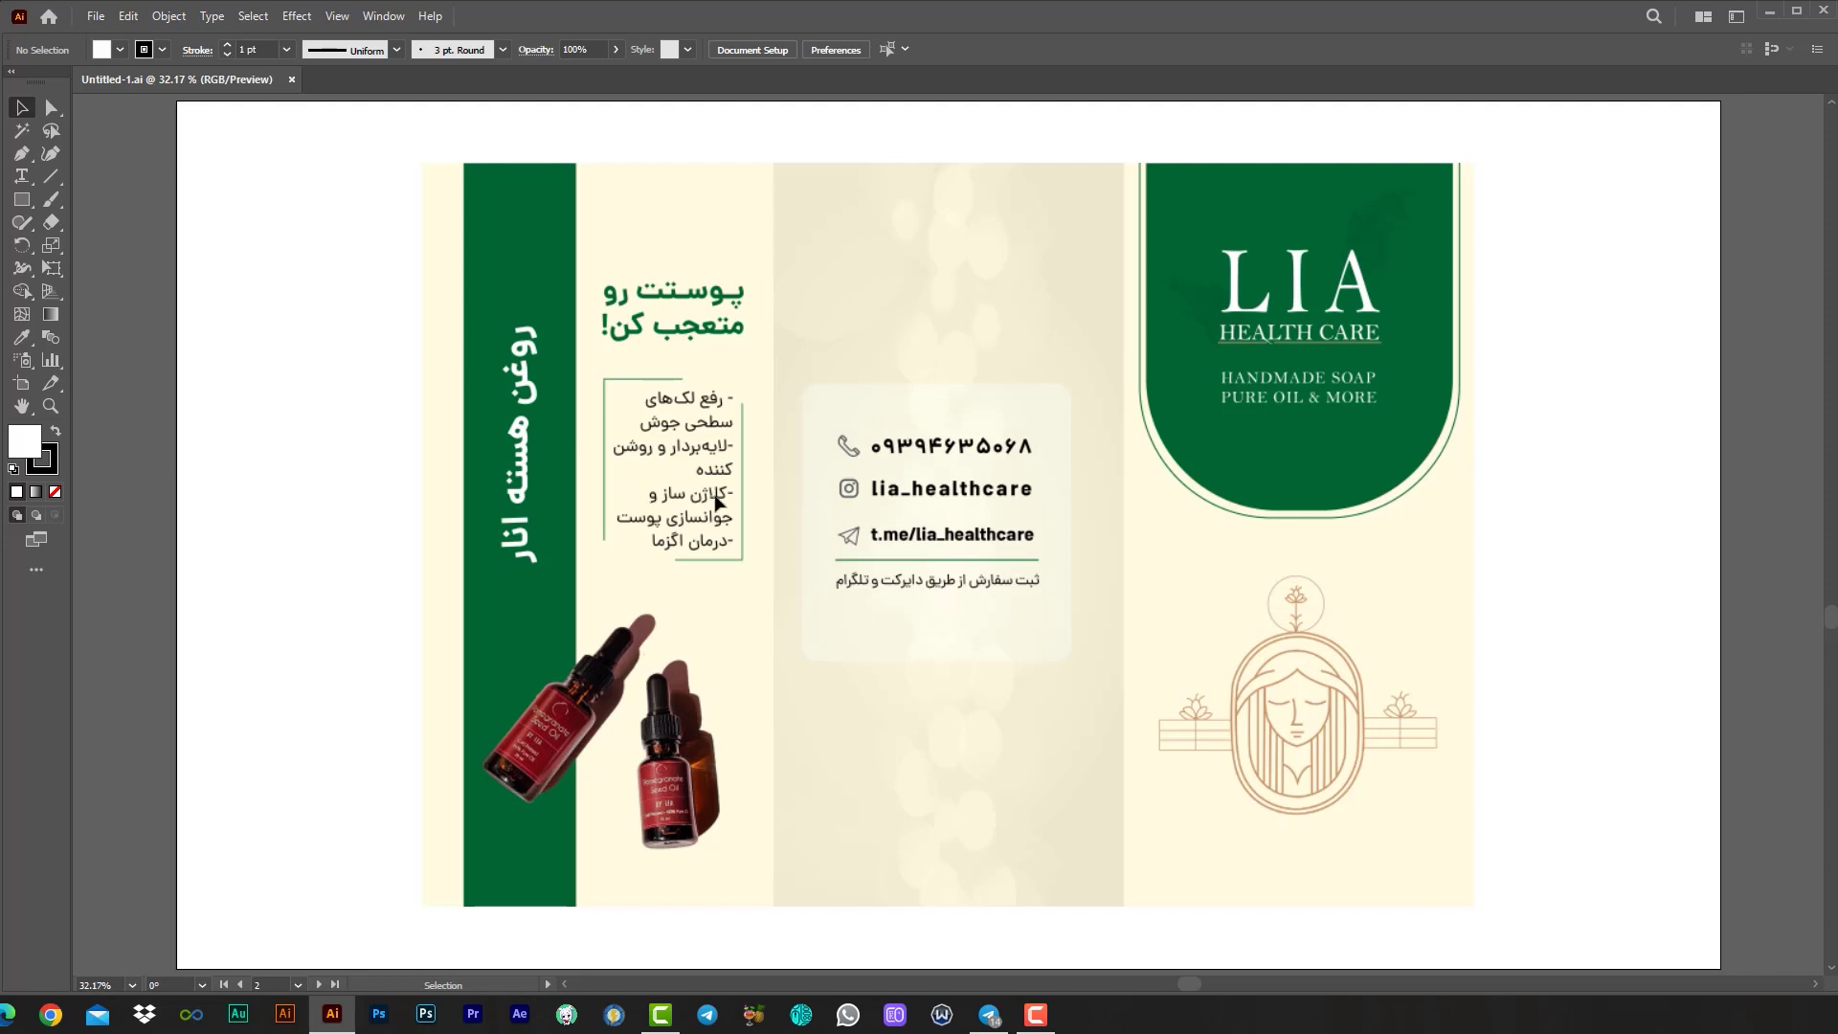
{"action": "key", "text": "Page_Down"}
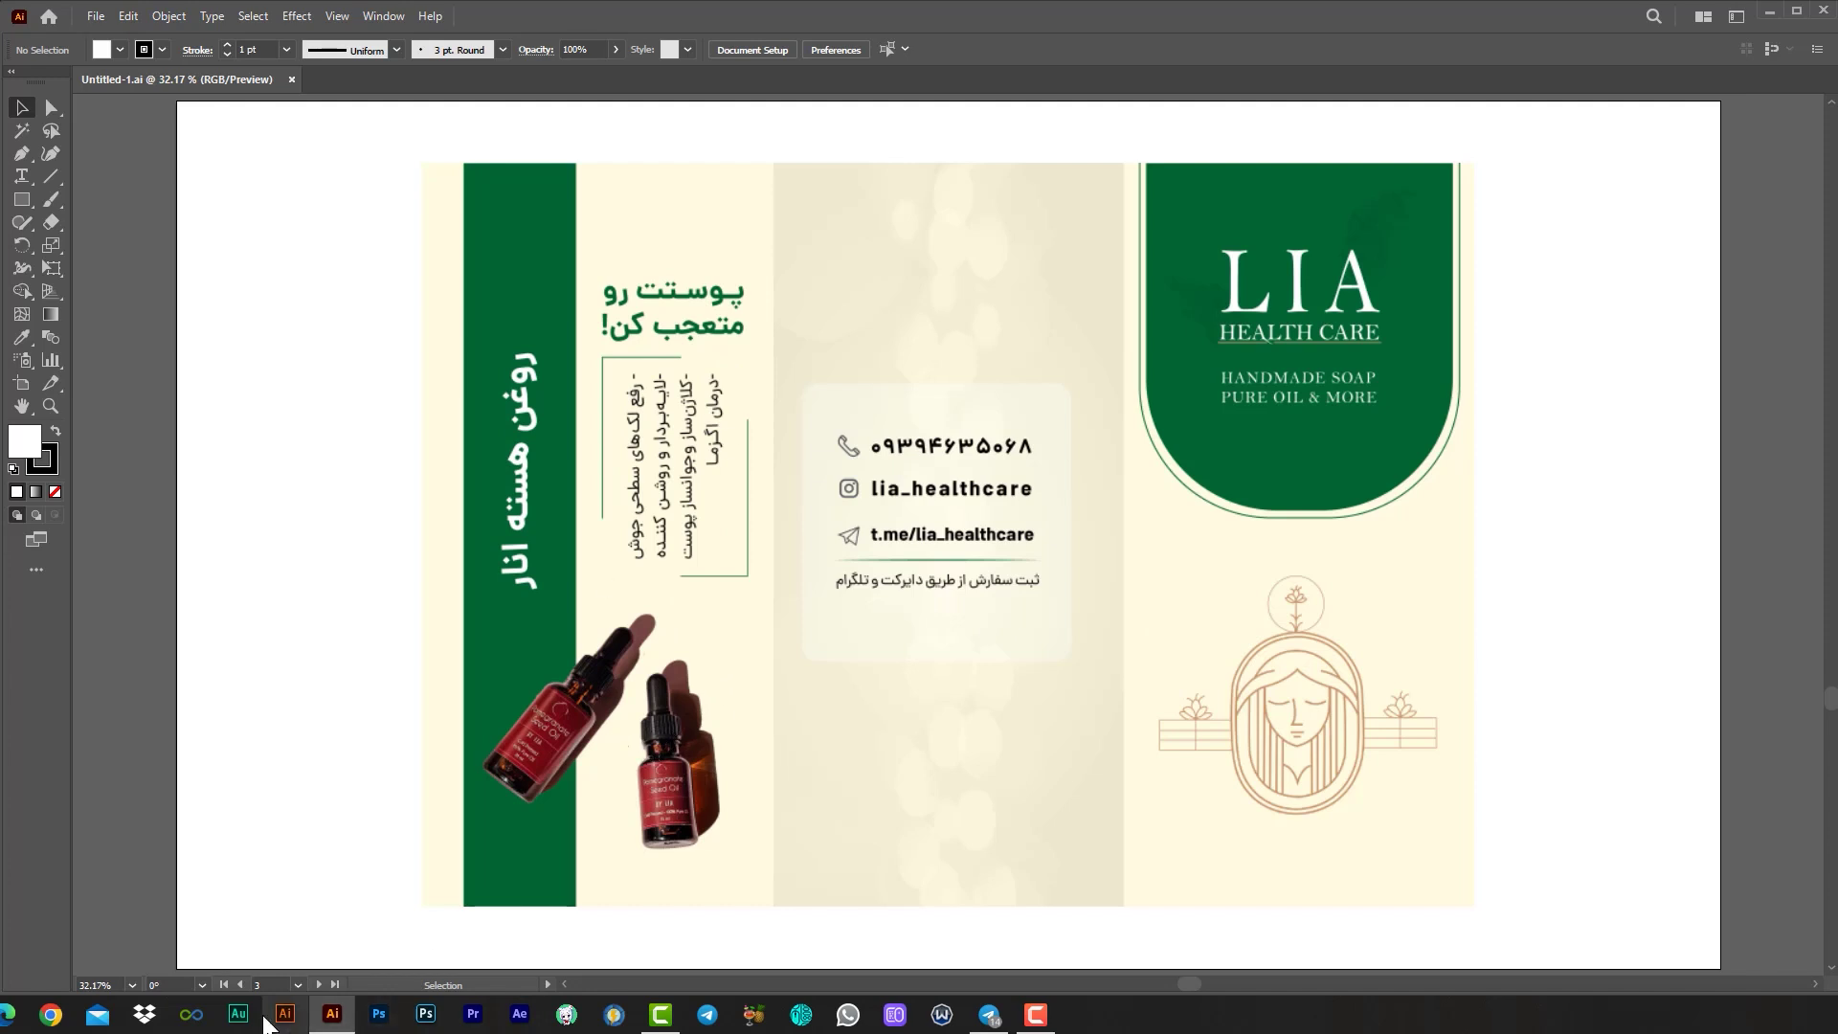
- Flip back to the original outer spread on artboard 2, then return to the corrected artboard 3
{"action": "left_click", "coordinate": [240, 984]}
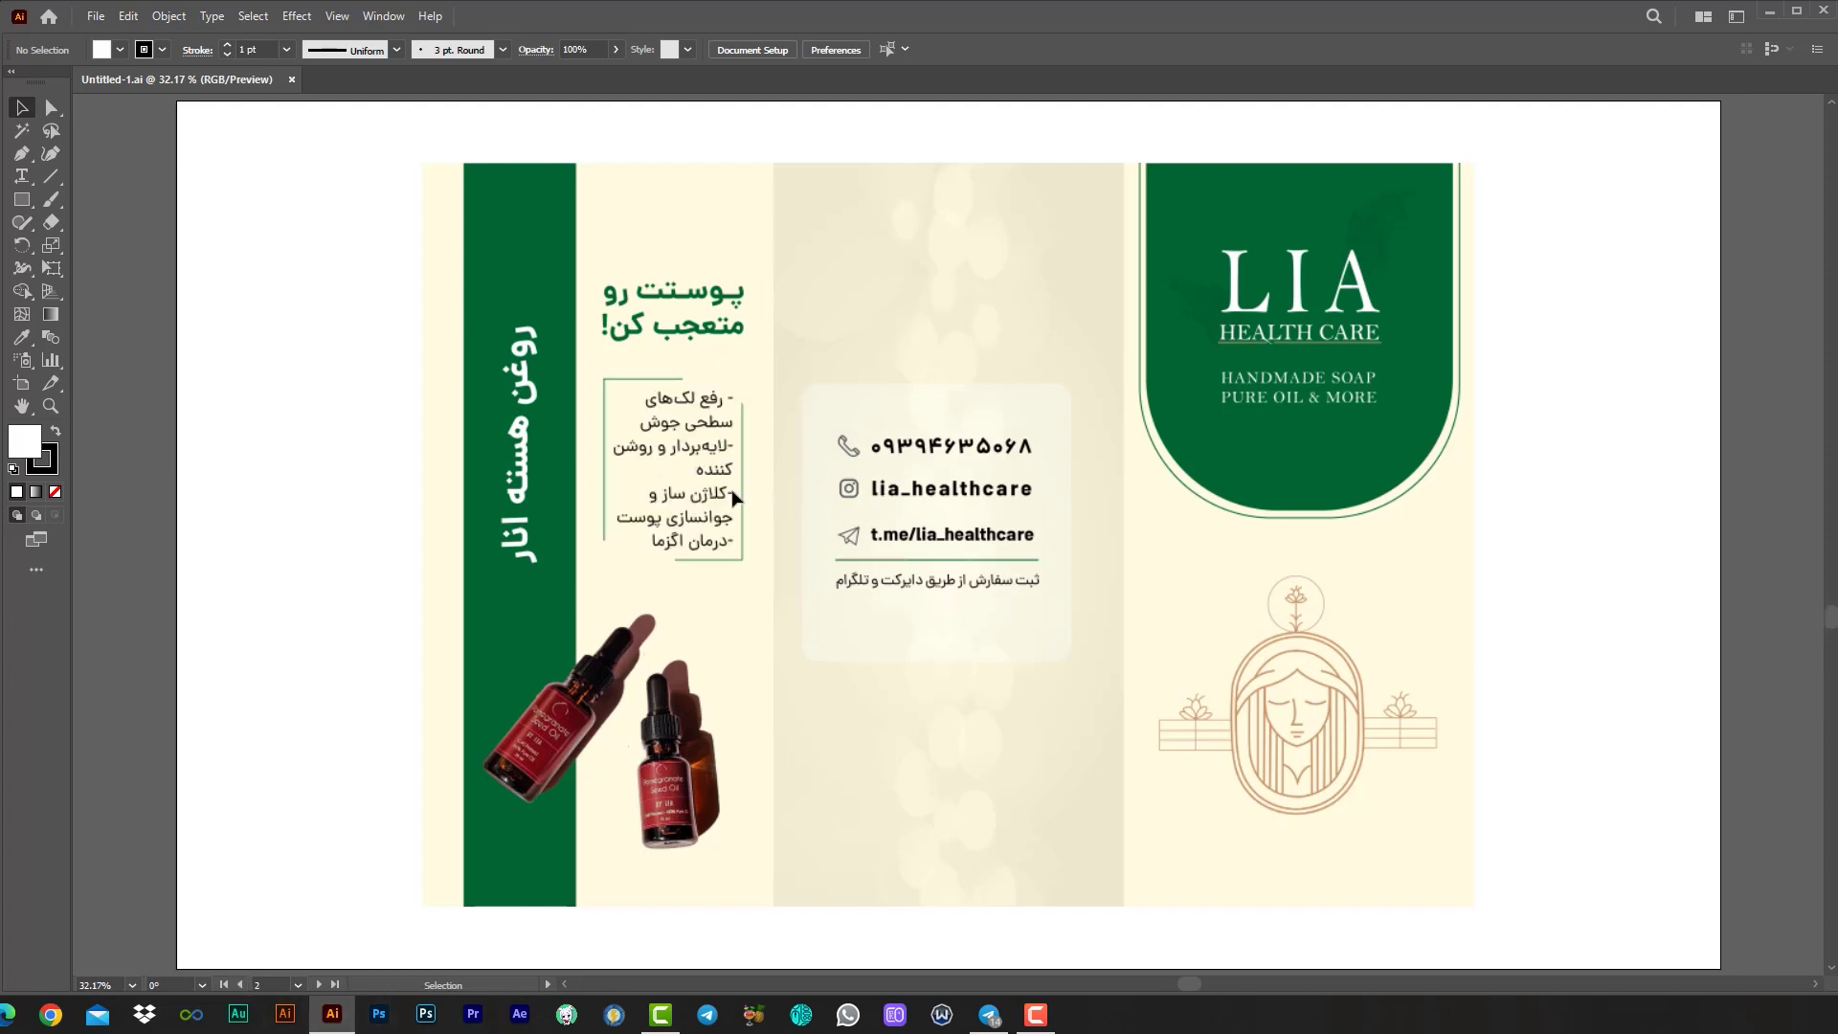
{"action": "left_click", "coordinate": [321, 984]}
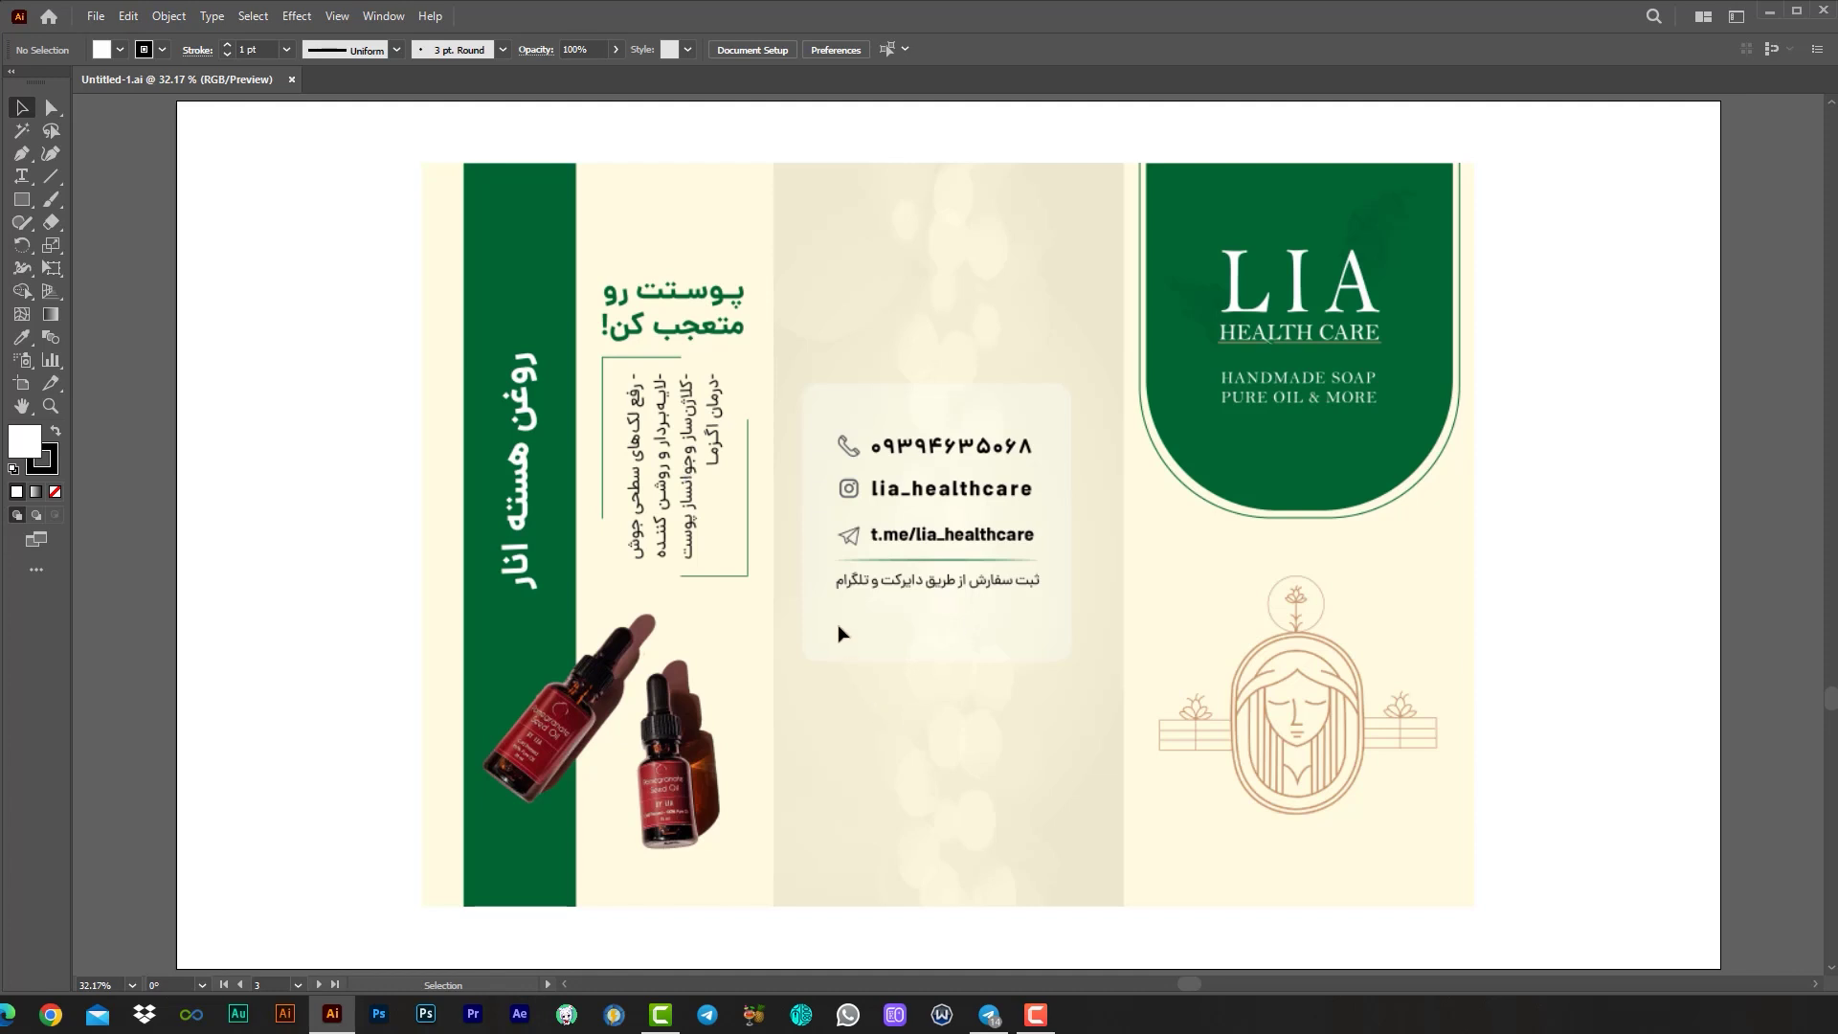
- Advance to the original inner spread with the lotion bar and four soaps
{"action": "key", "text": "Page_Down"}
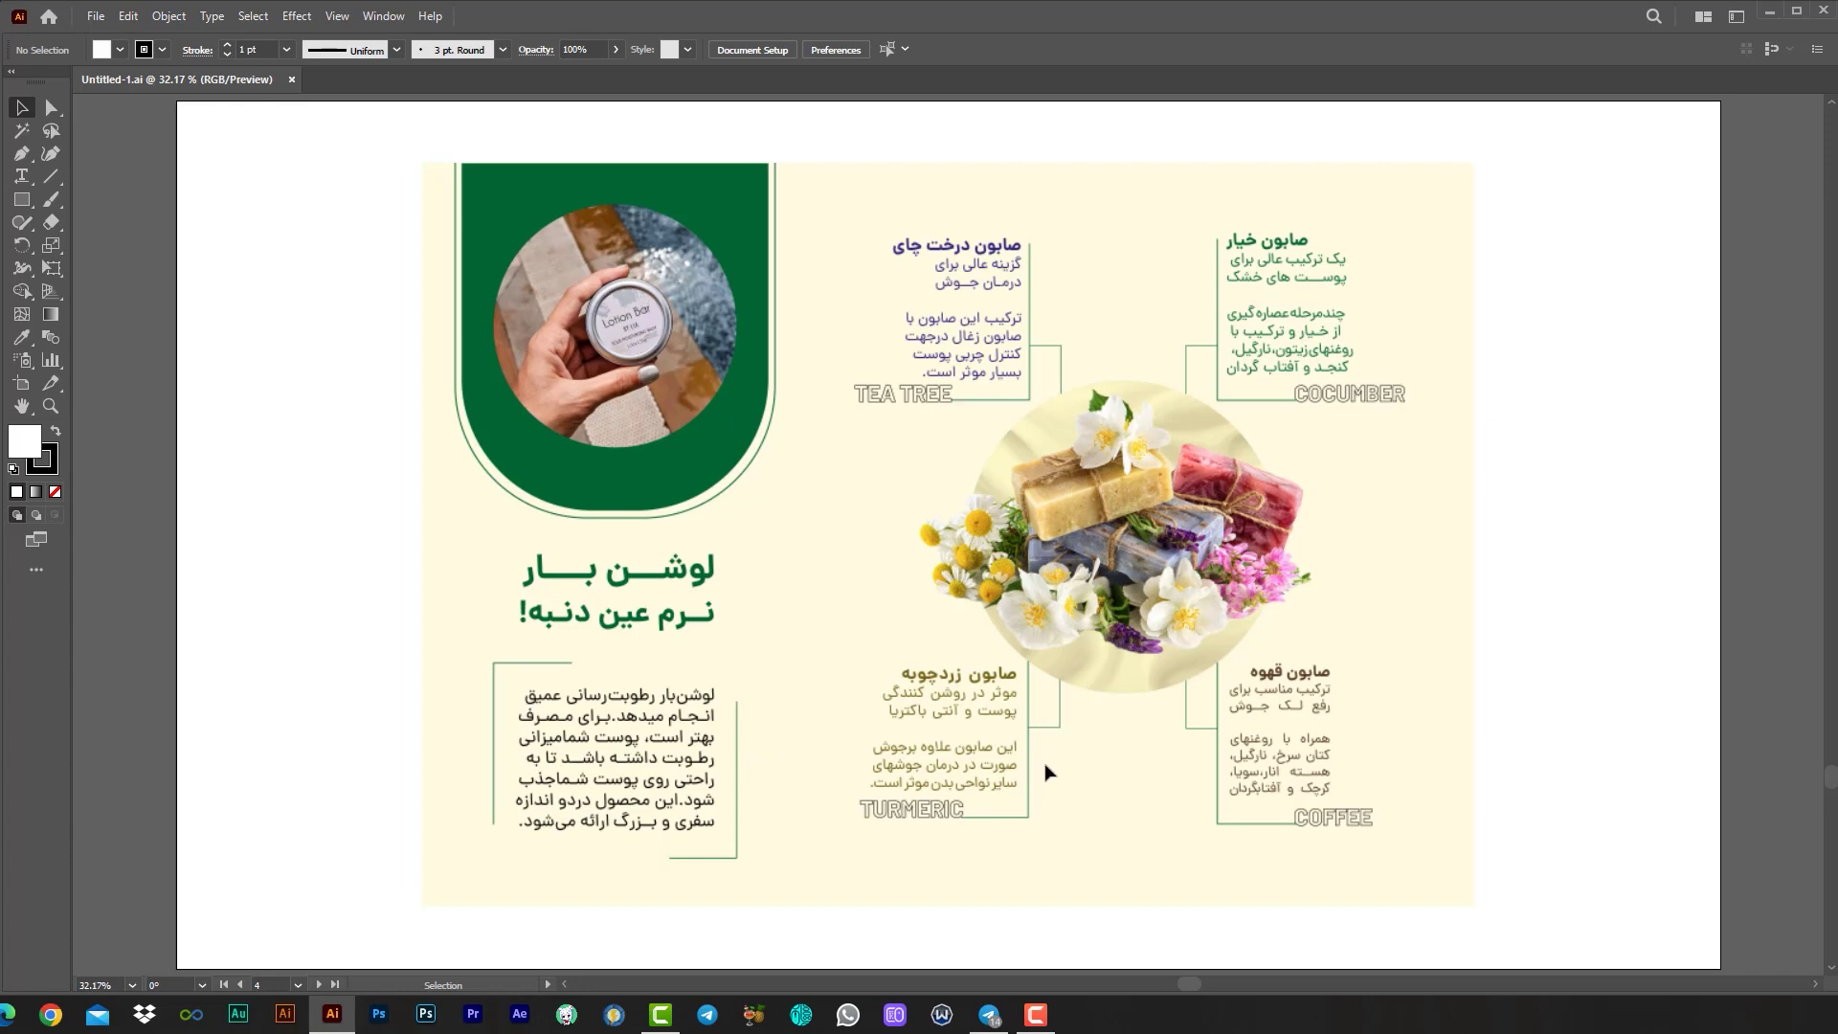
- Alternate between original and corrected inner spreads on artboards 4 and 5, then jump to the empty last artboard
{"action": "left_click", "coordinate": [322, 981]}
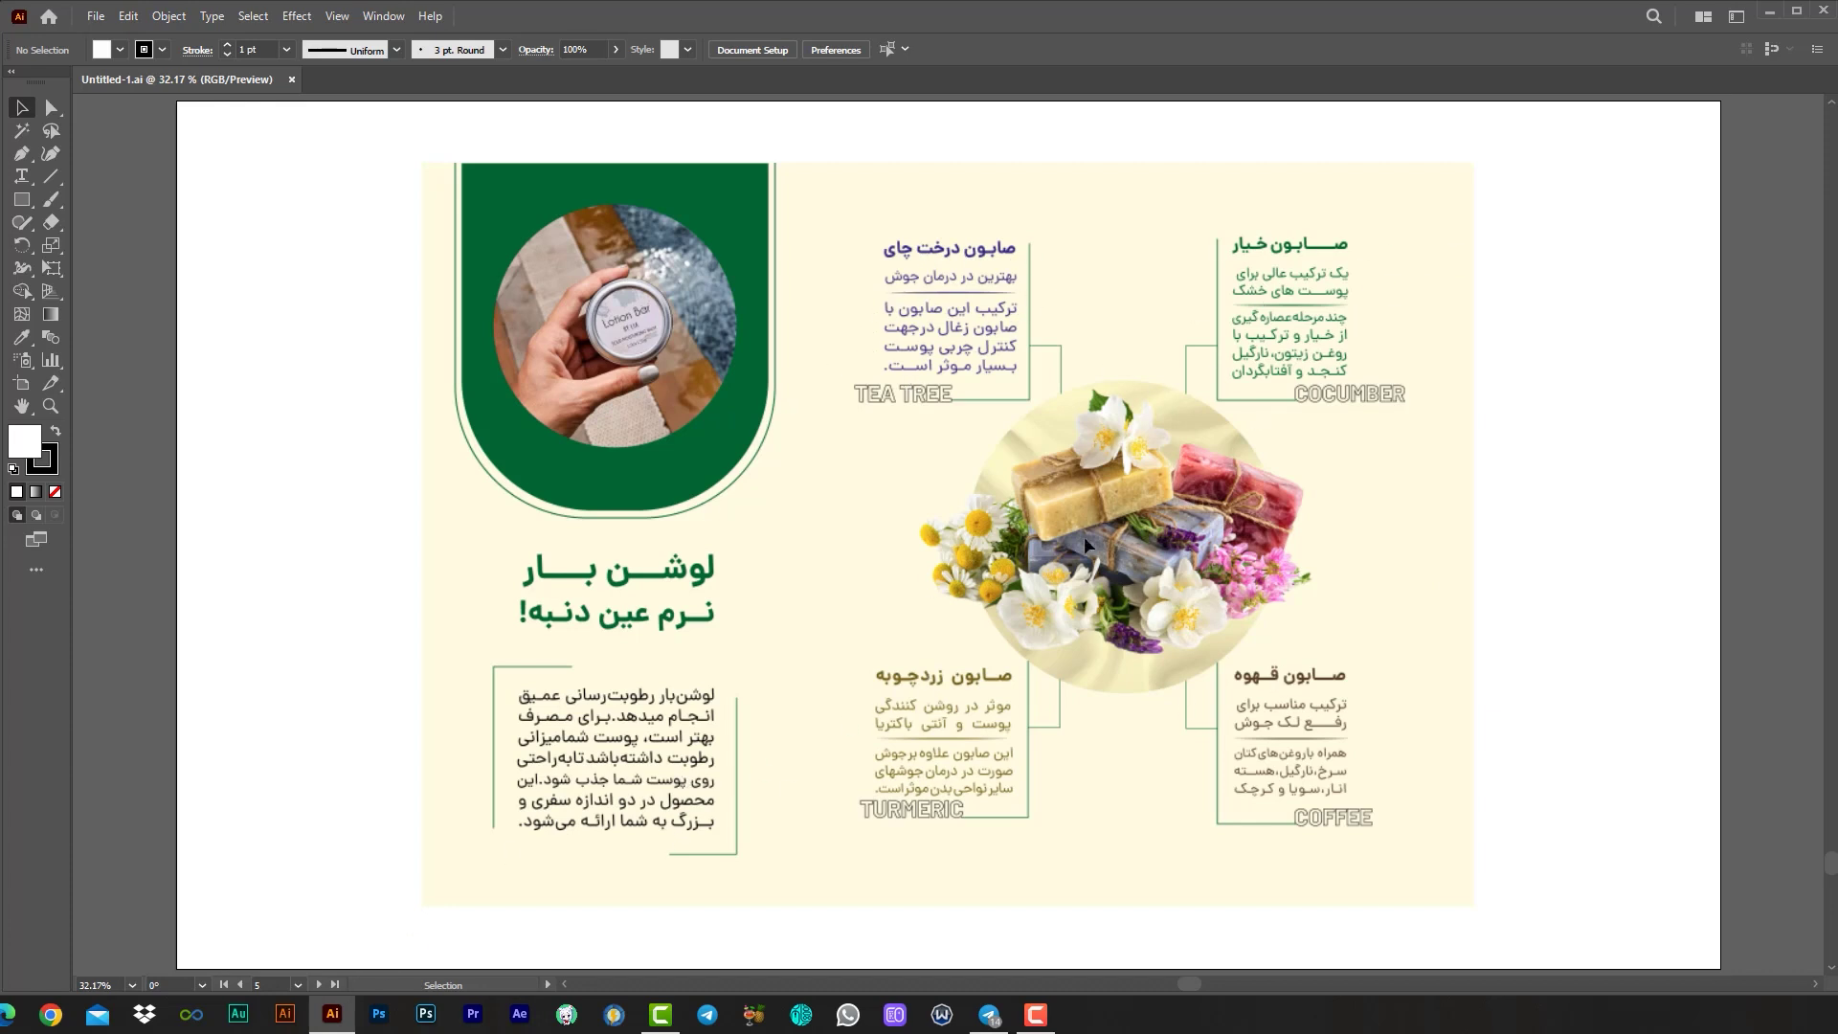
{"action": "left_click", "coordinate": [241, 984]}
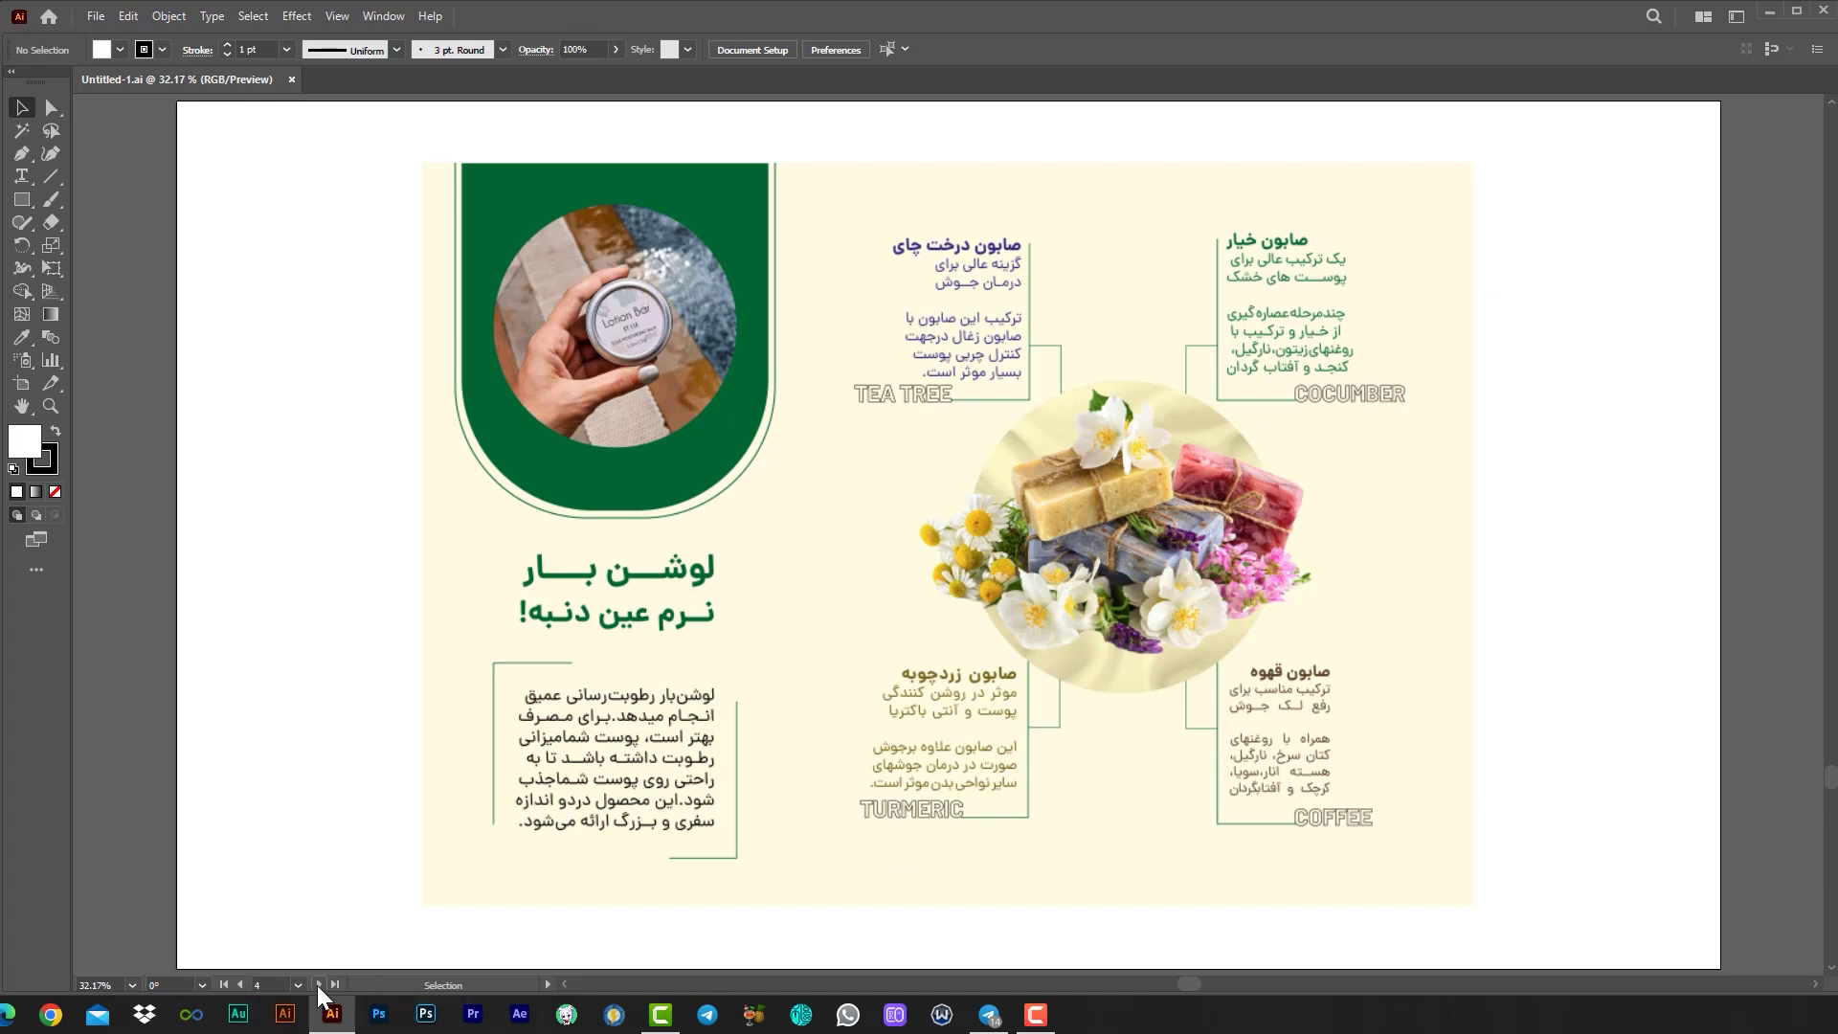
{"action": "left_click", "coordinate": [319, 984]}
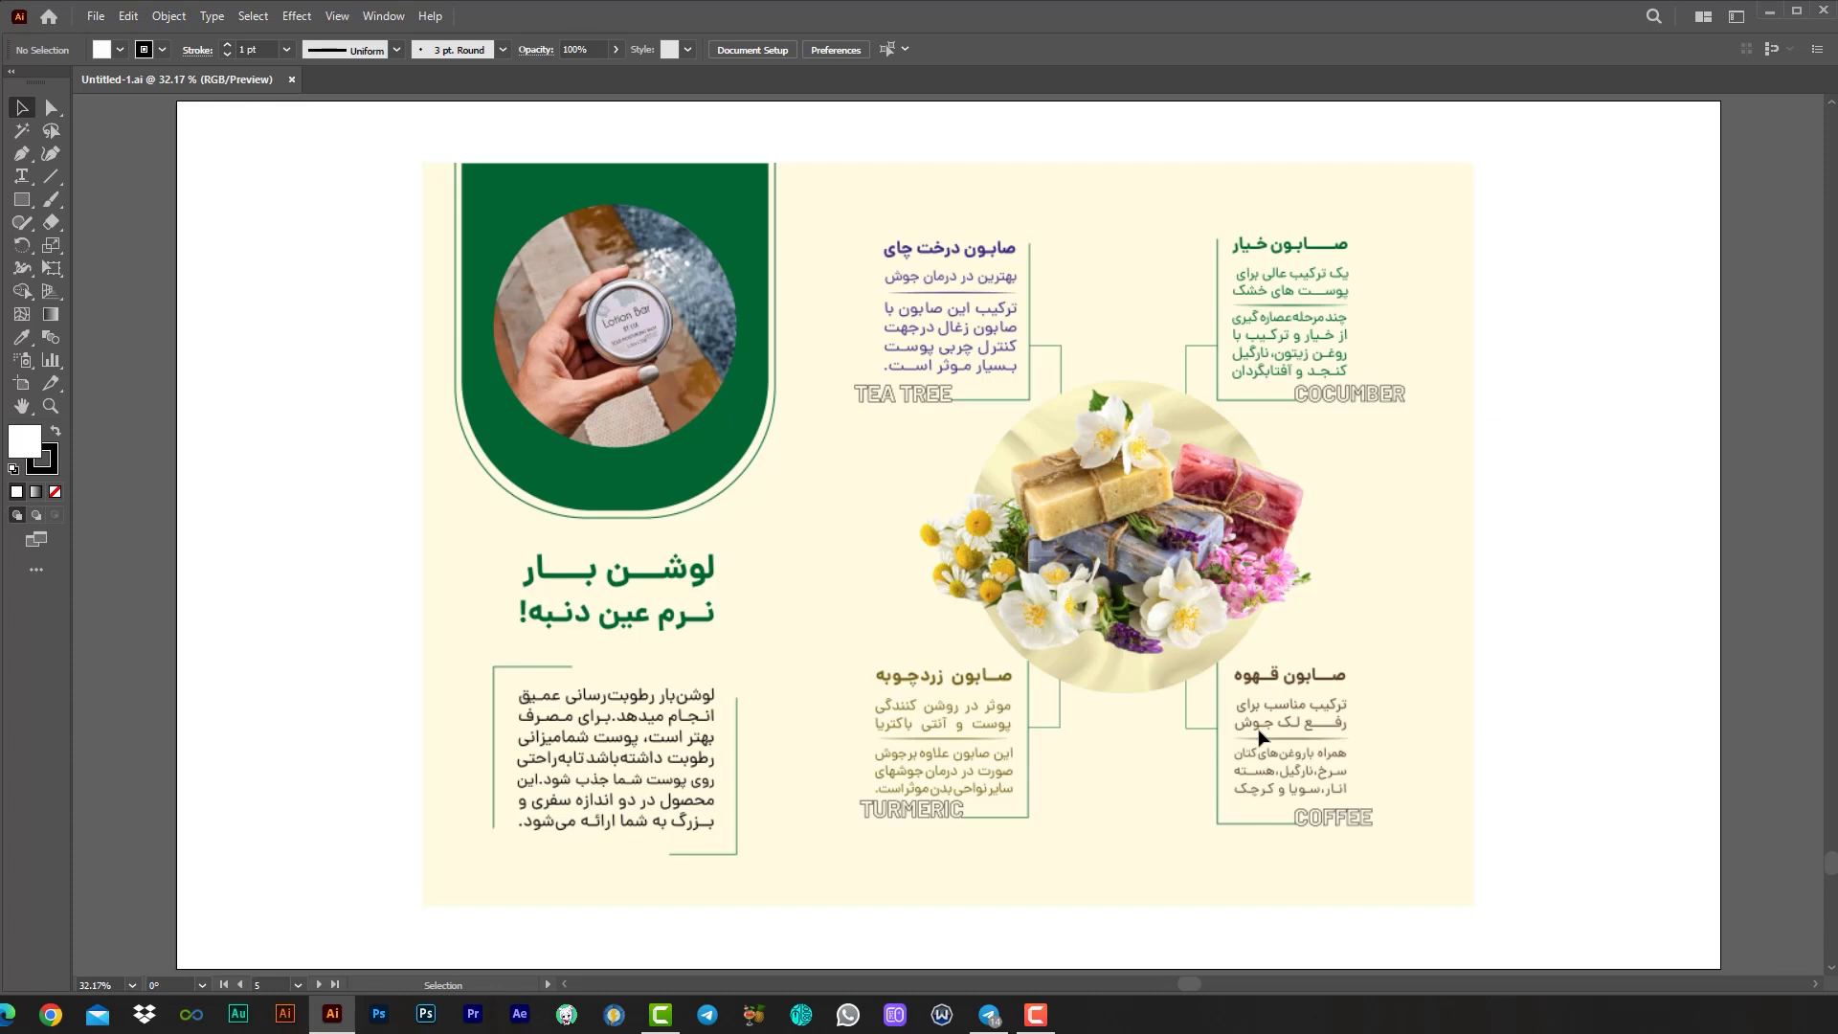
{"action": "left_click", "coordinate": [240, 985]}
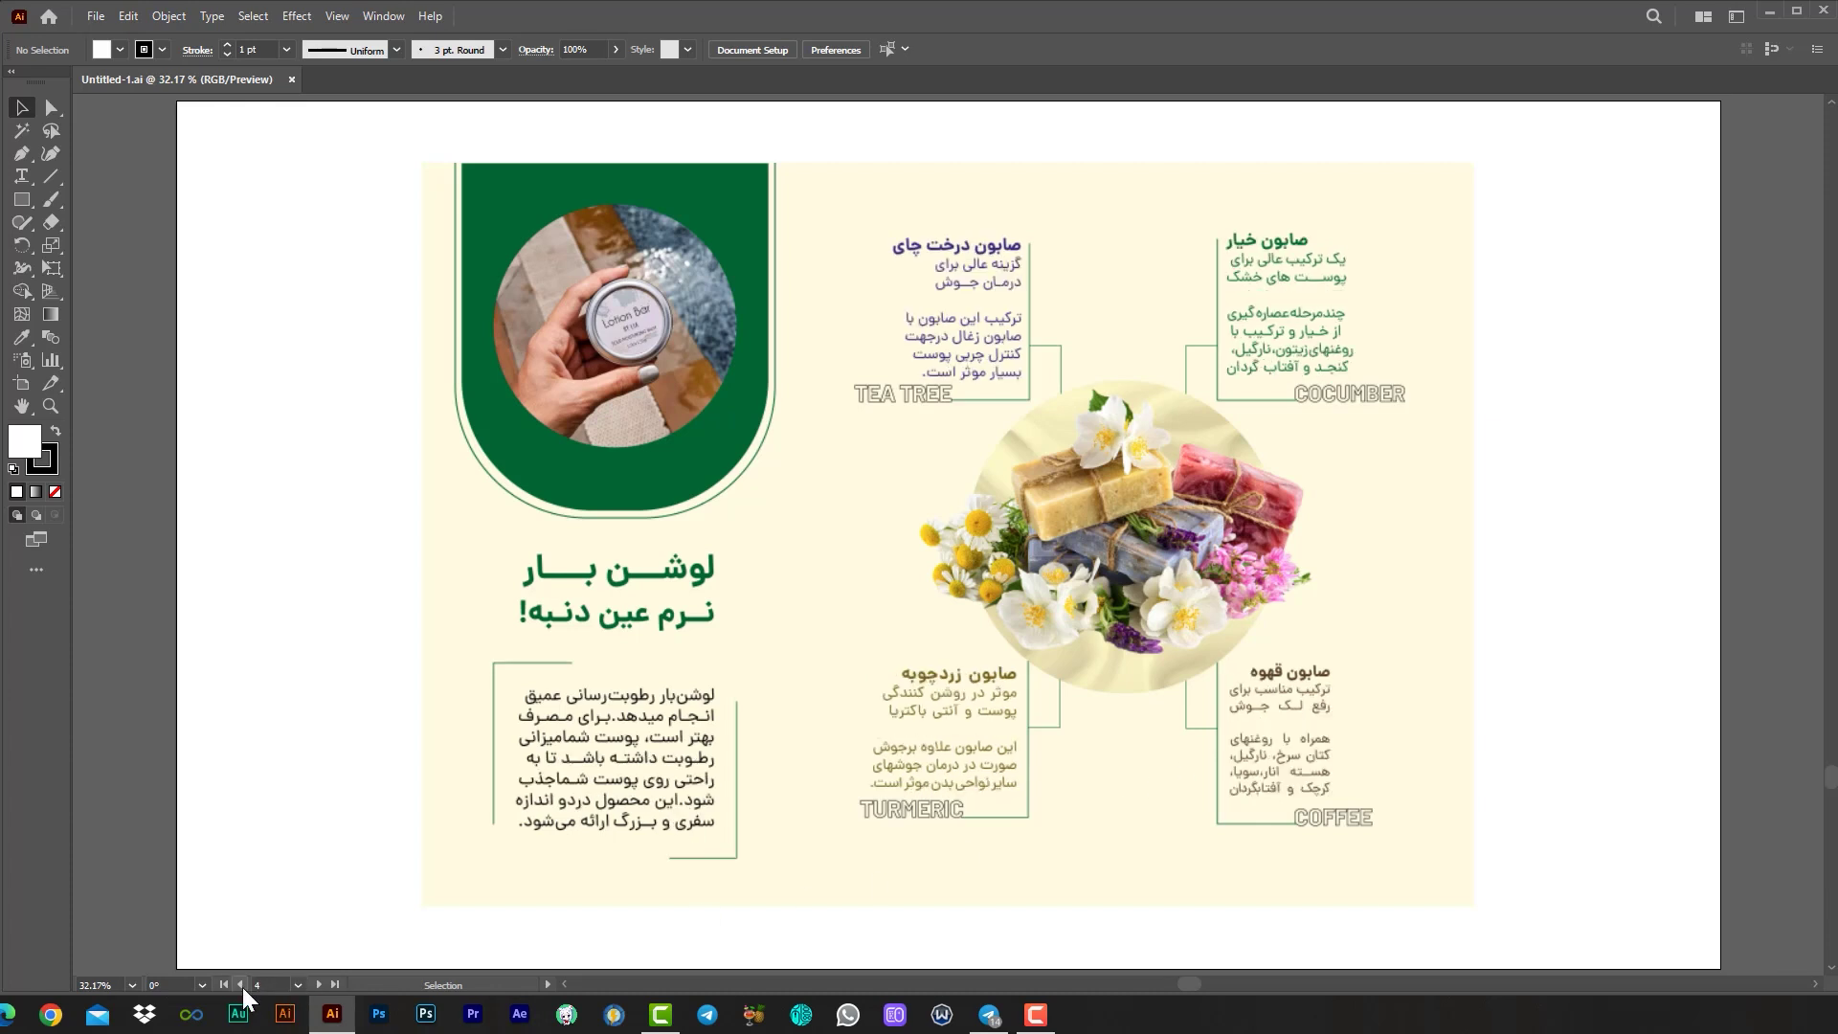
{"action": "left_click", "coordinate": [319, 985]}
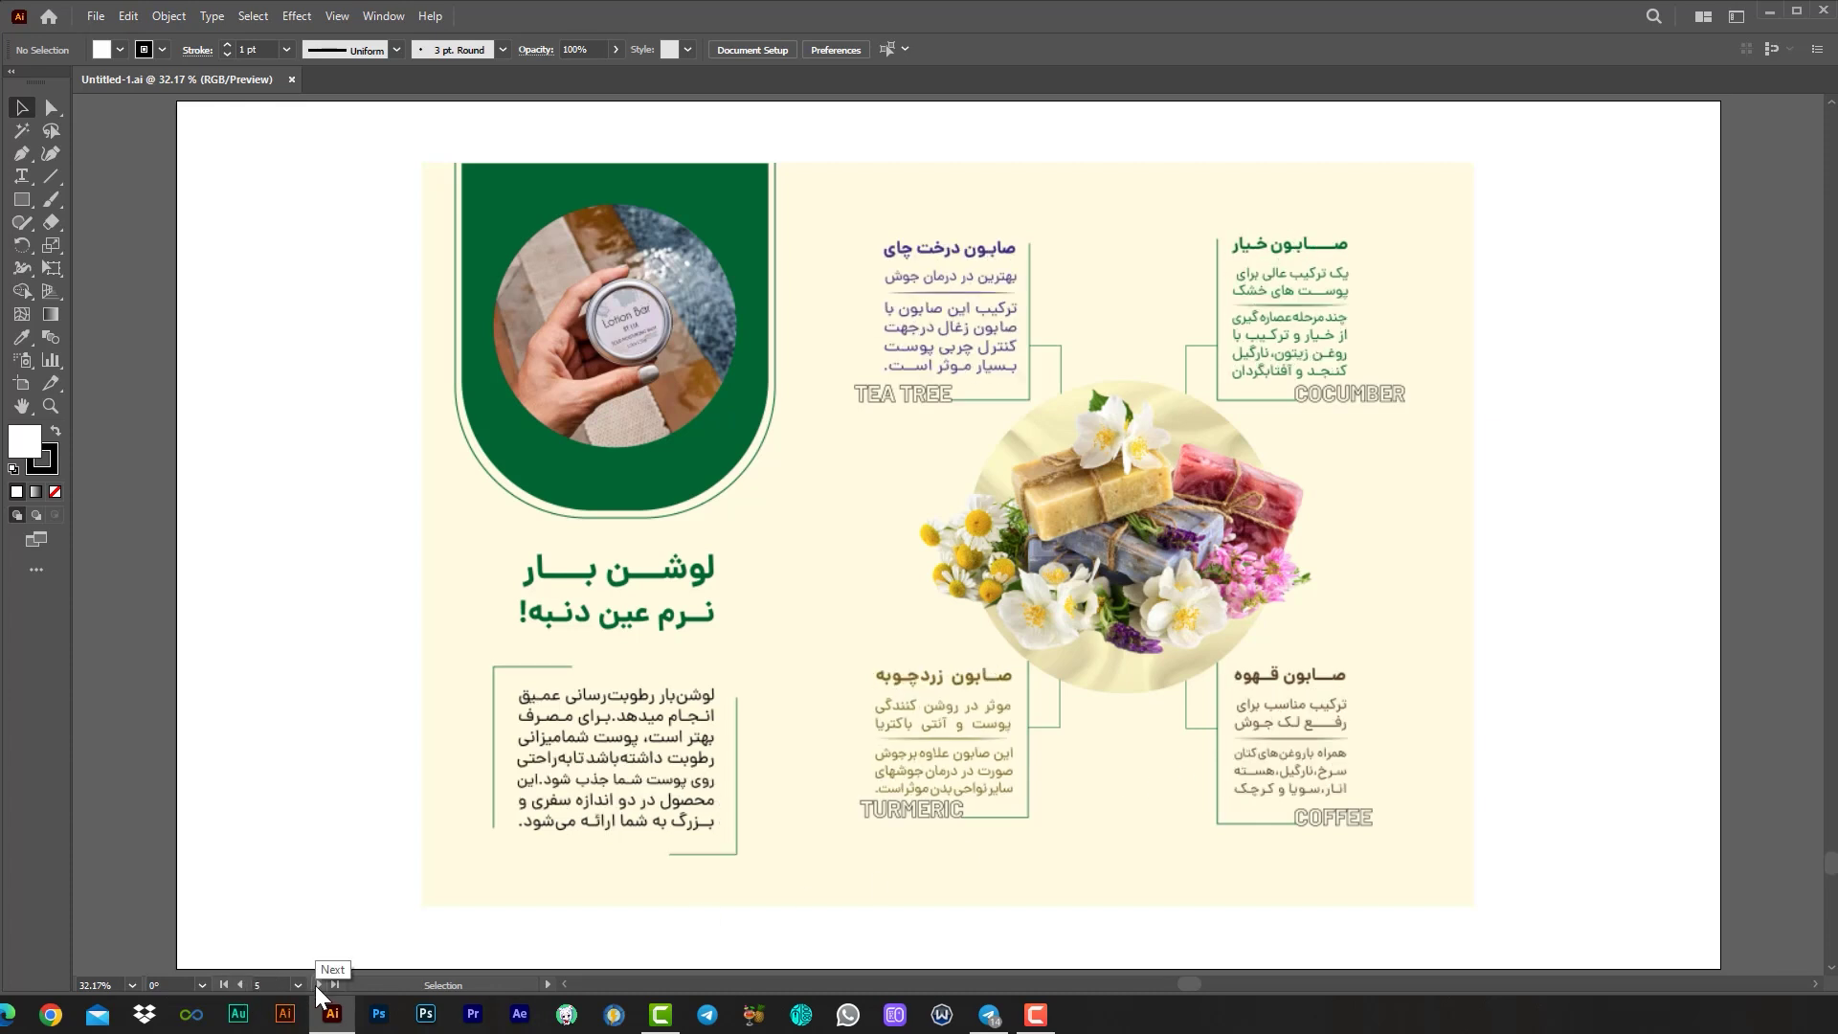
{"action": "left_click", "coordinate": [240, 985]}
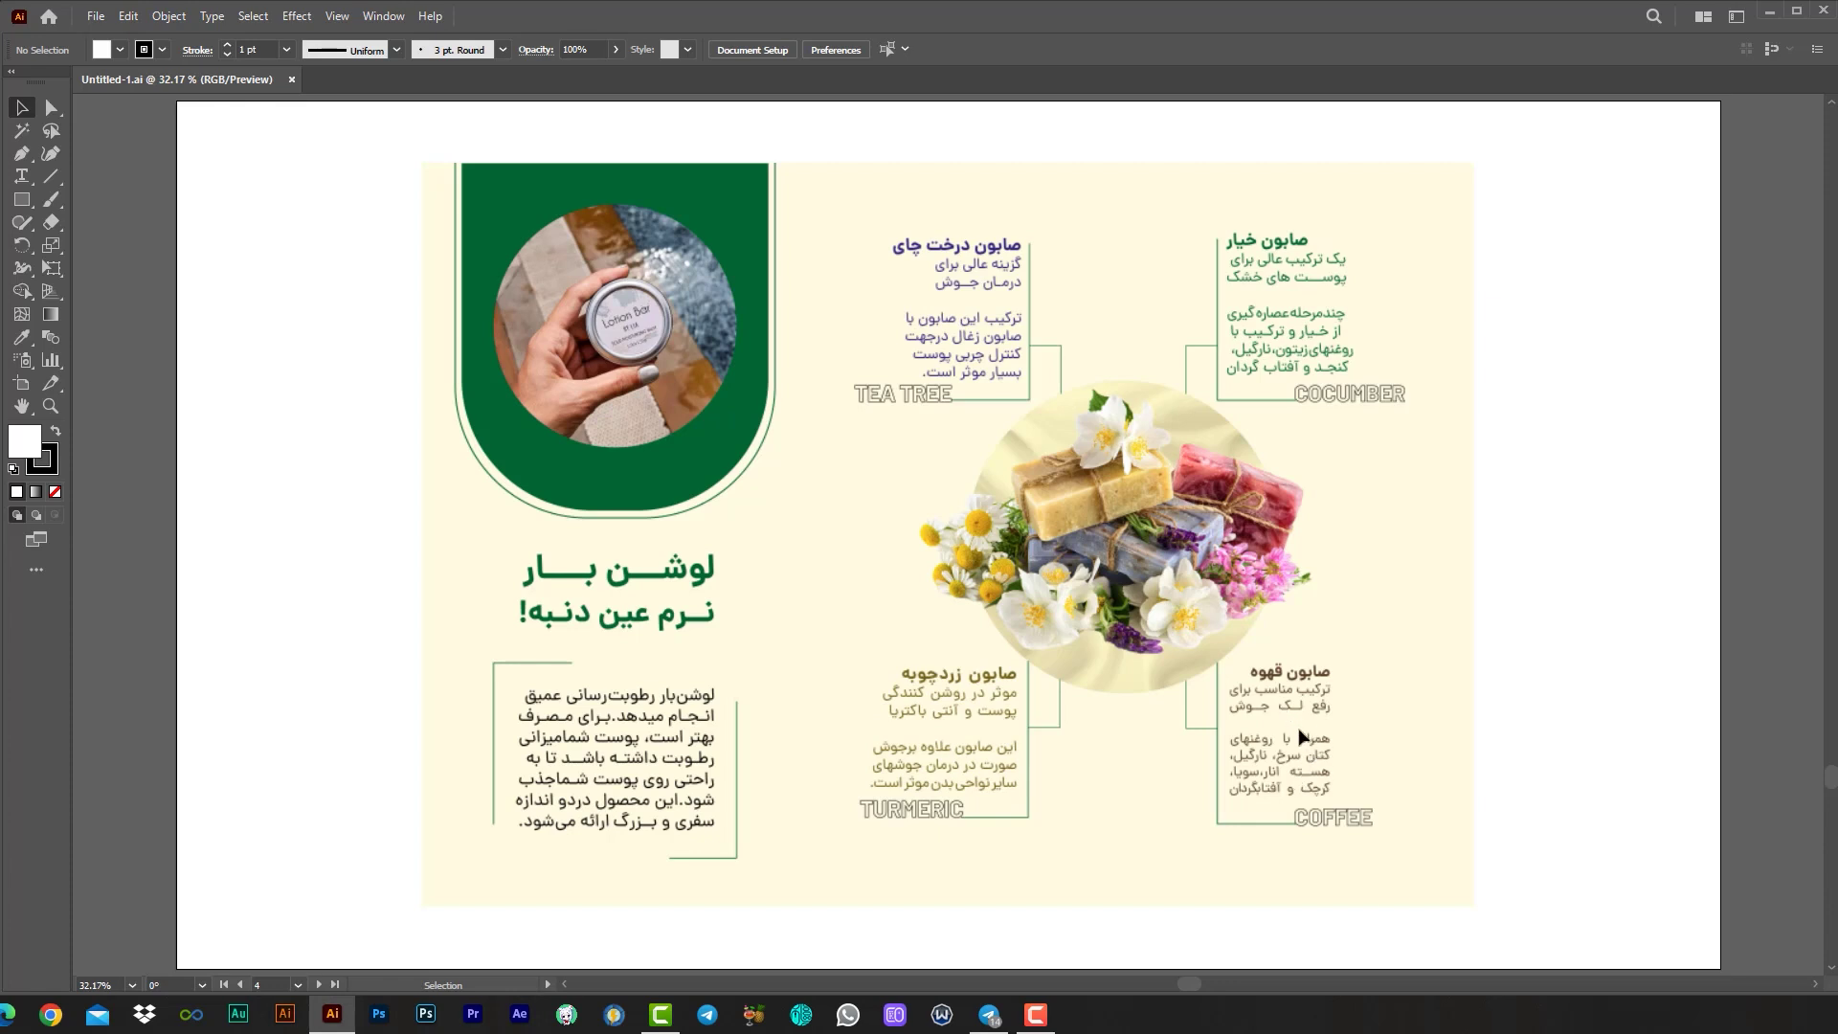
{"action": "left_click", "coordinate": [318, 985]}
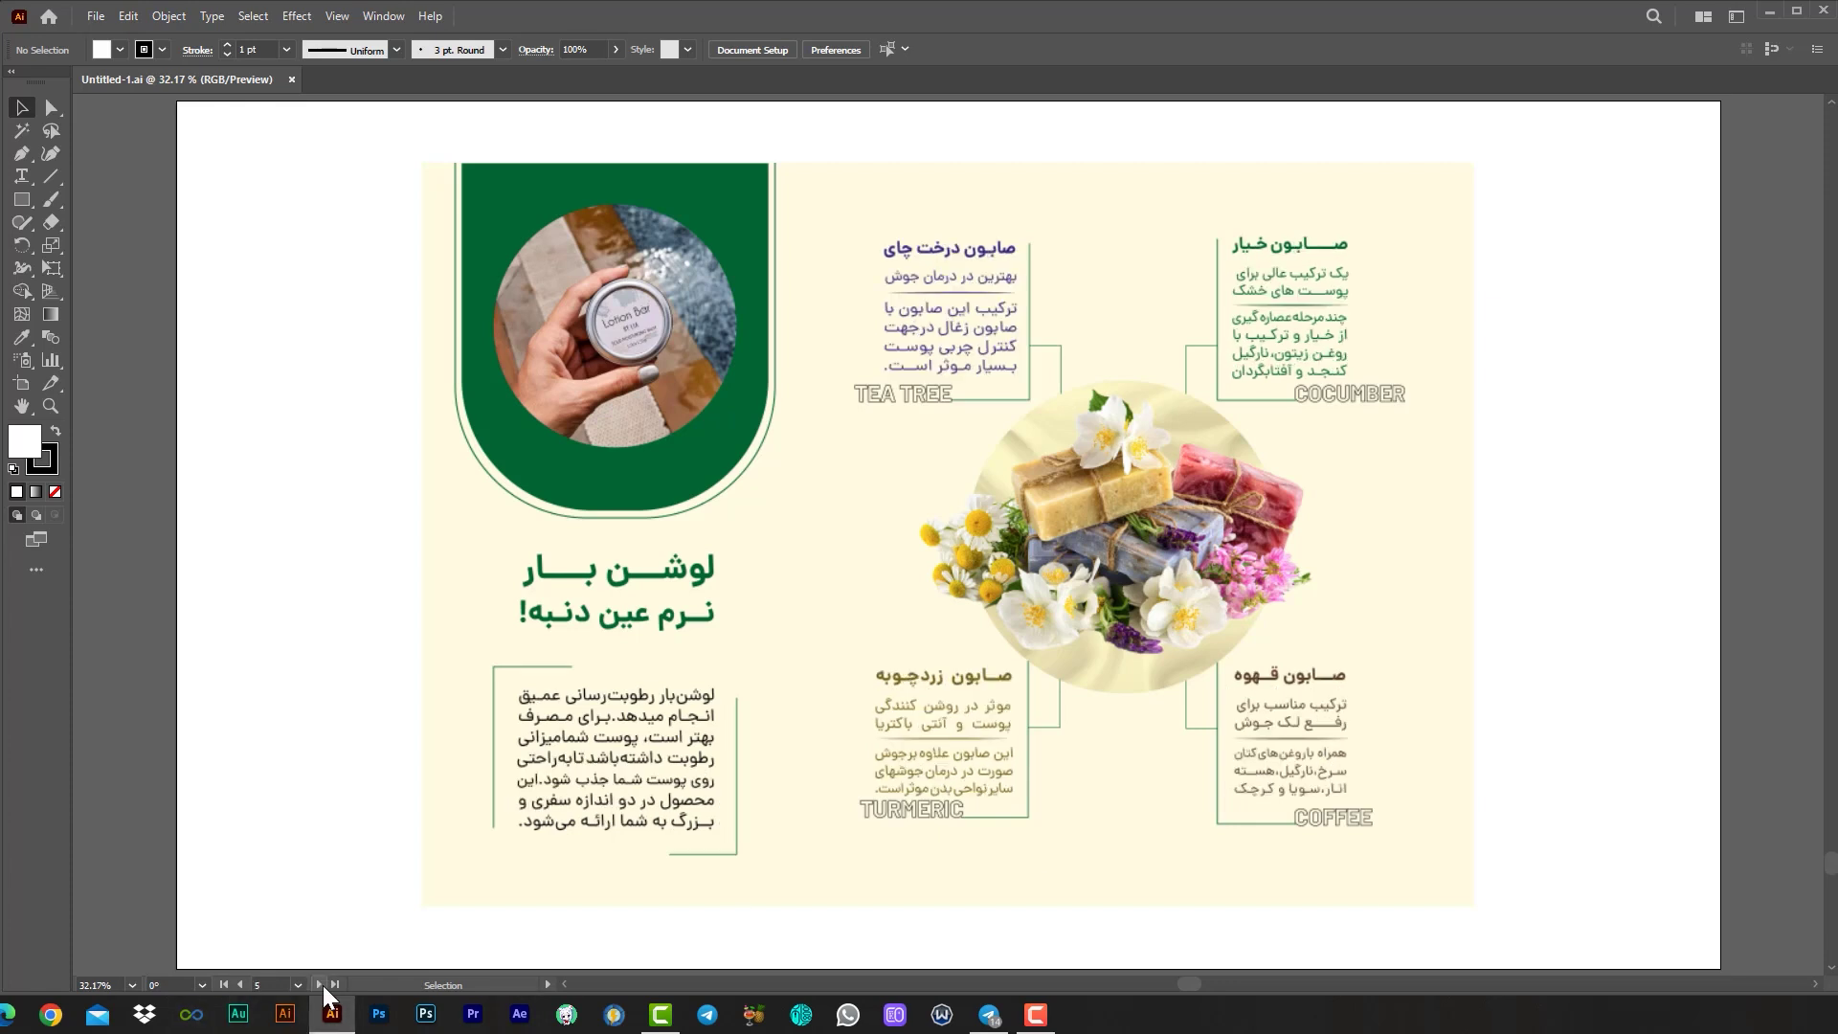
{"action": "key", "text": "shift+End"}
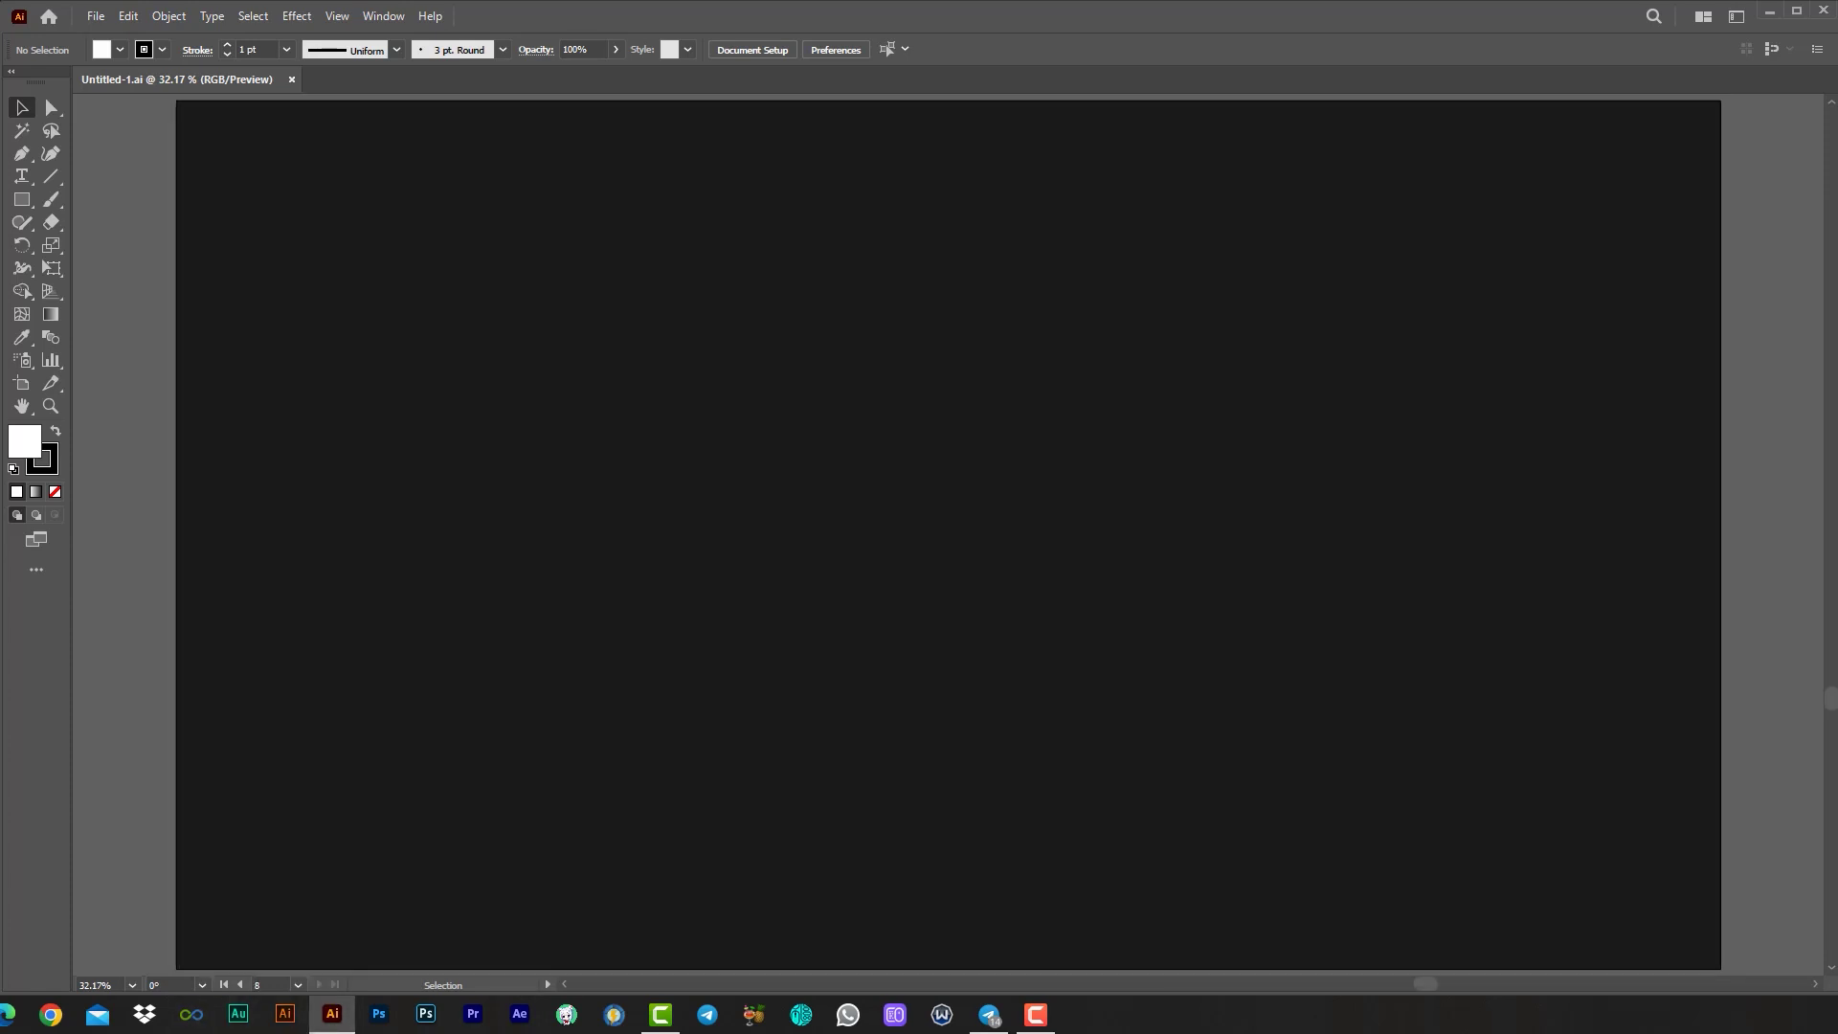